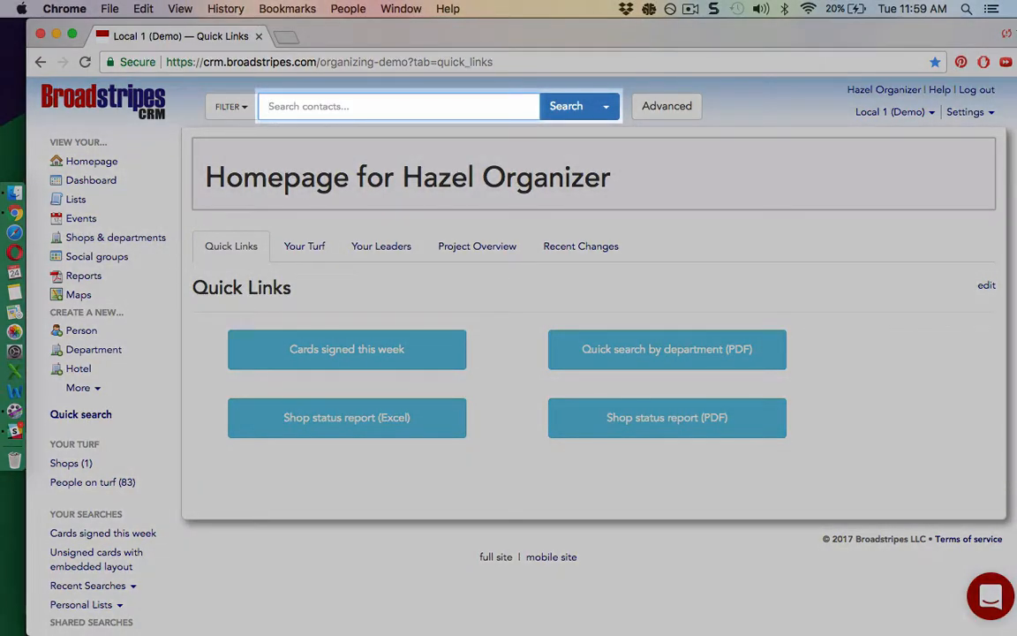
Step: Quick-search a worker's name and open the single matching Deluxe Hotel banquets contact
text(Joan)
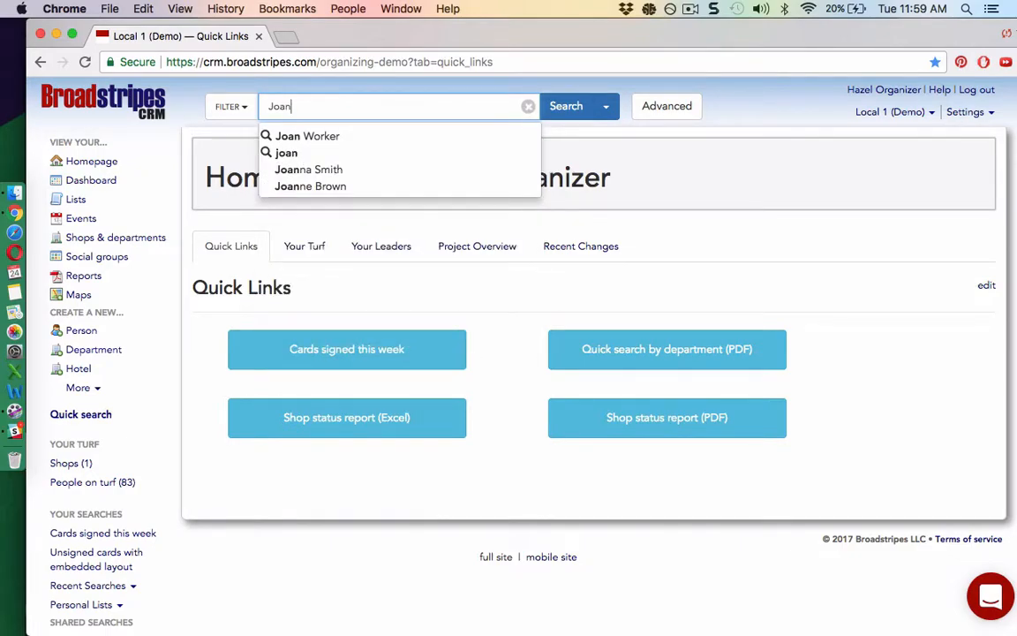
click(367, 143)
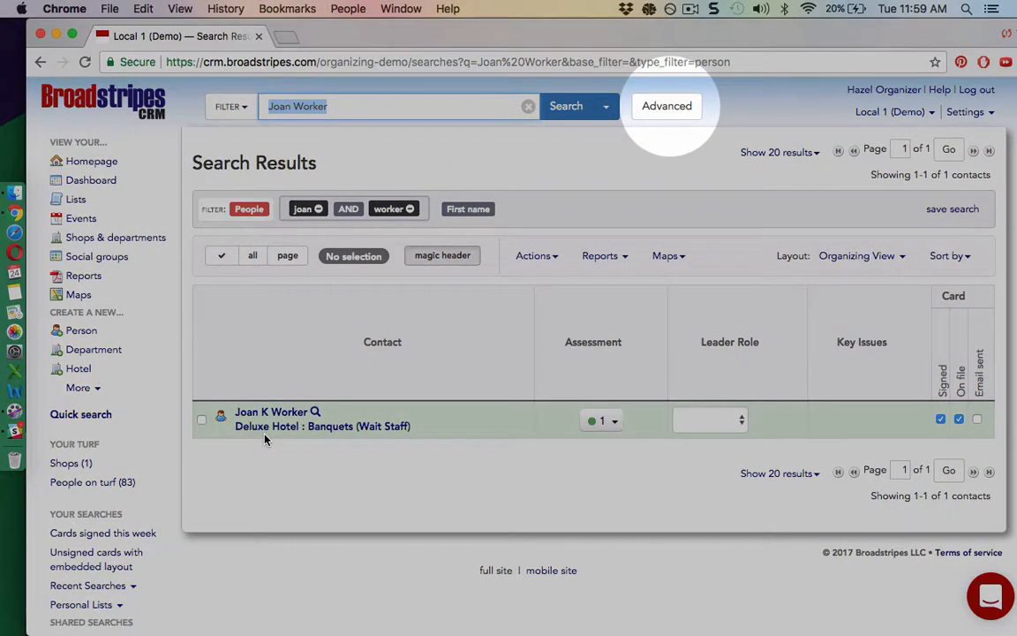
Step: Open the advanced rule builder and set the first rule's field to Employer (in or below)
click(643, 117)
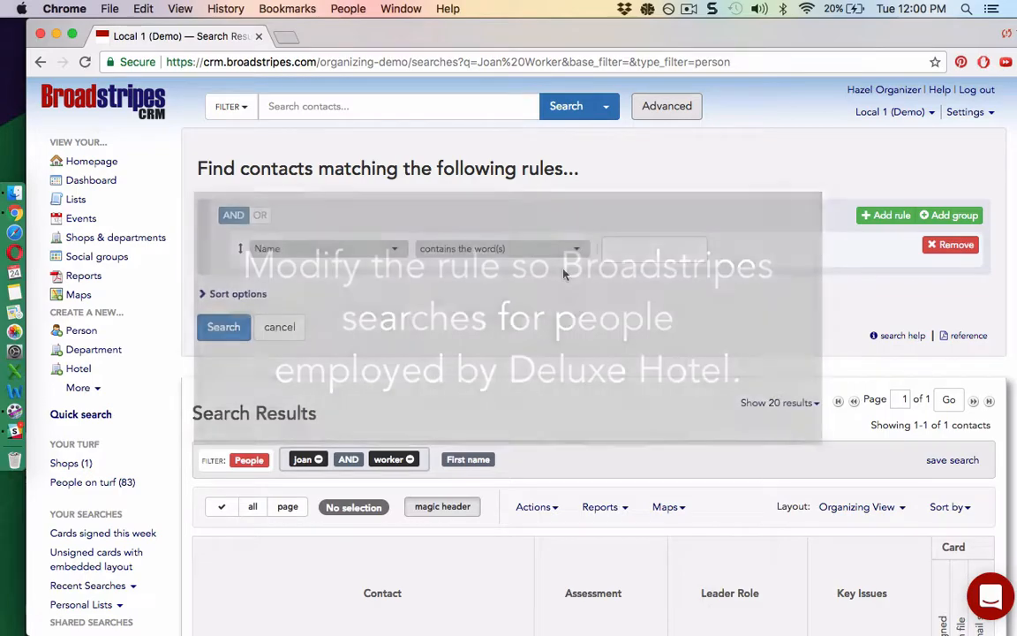
click(395, 251)
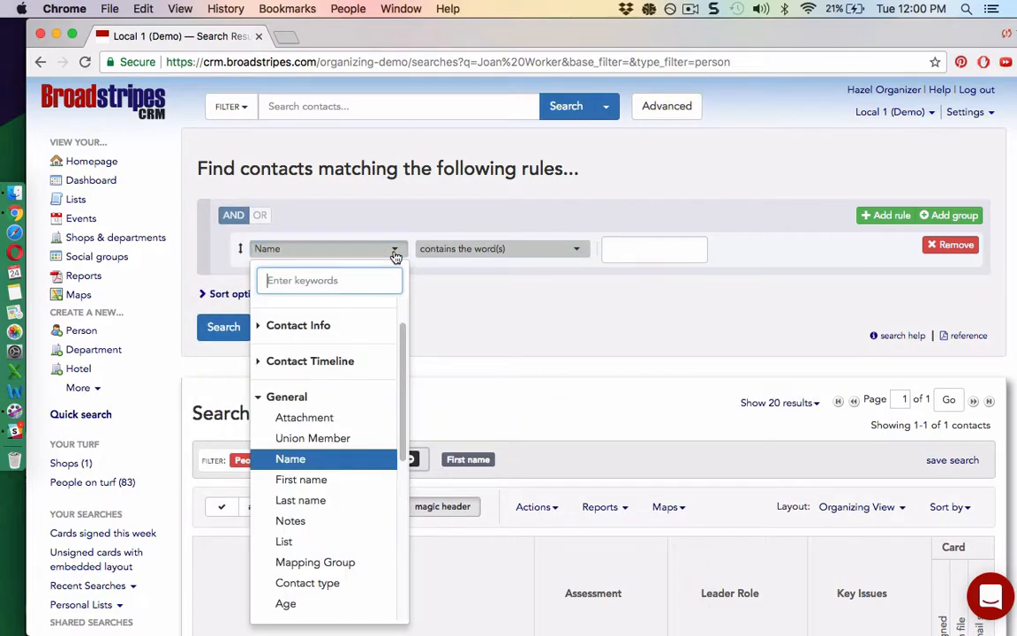
click(258, 361)
click(258, 364)
click(259, 397)
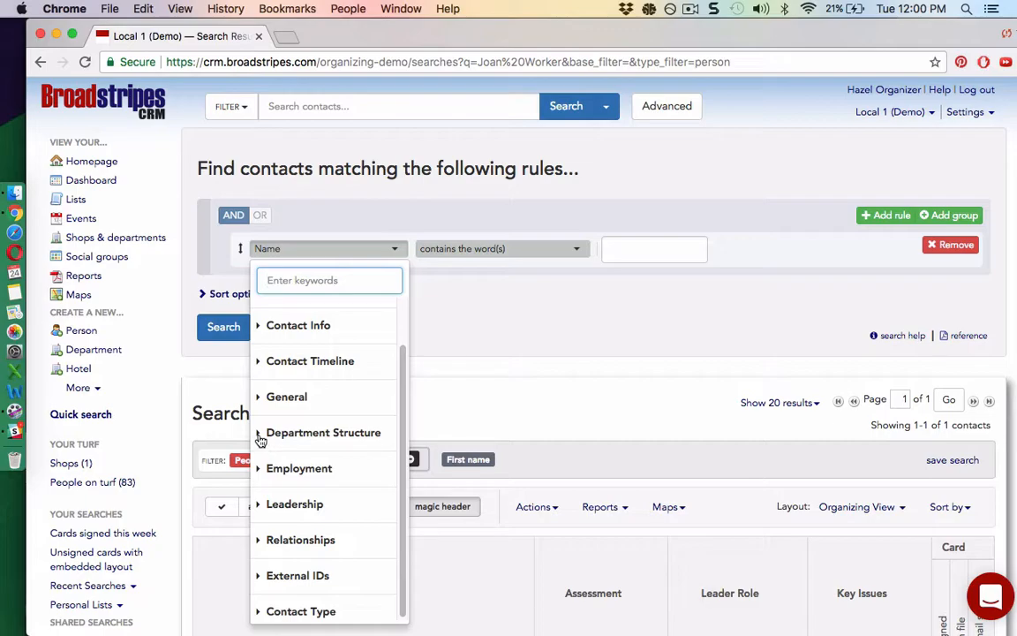
click(261, 433)
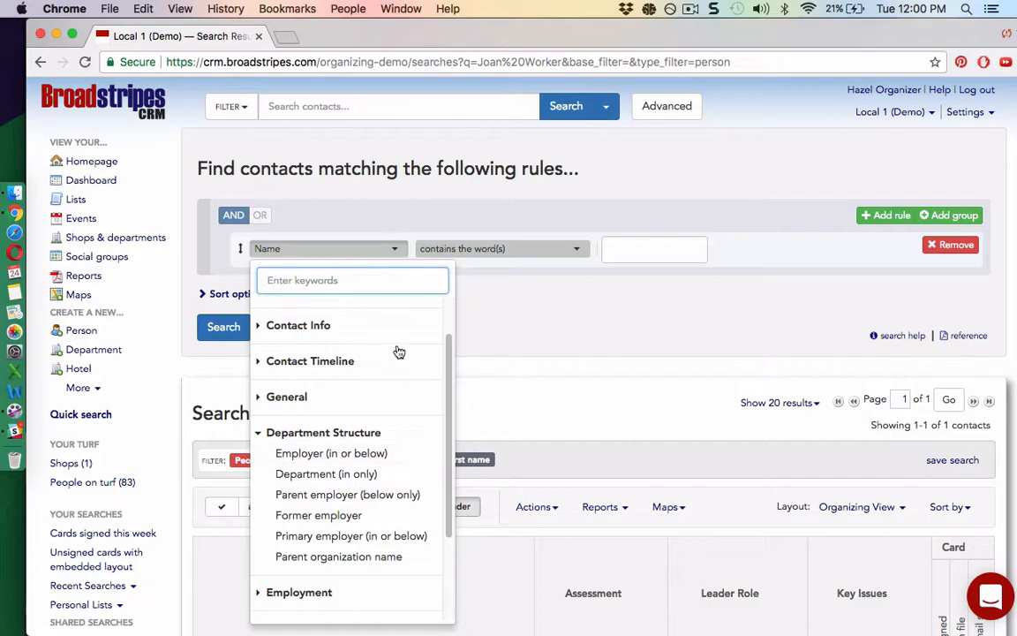
text(em)
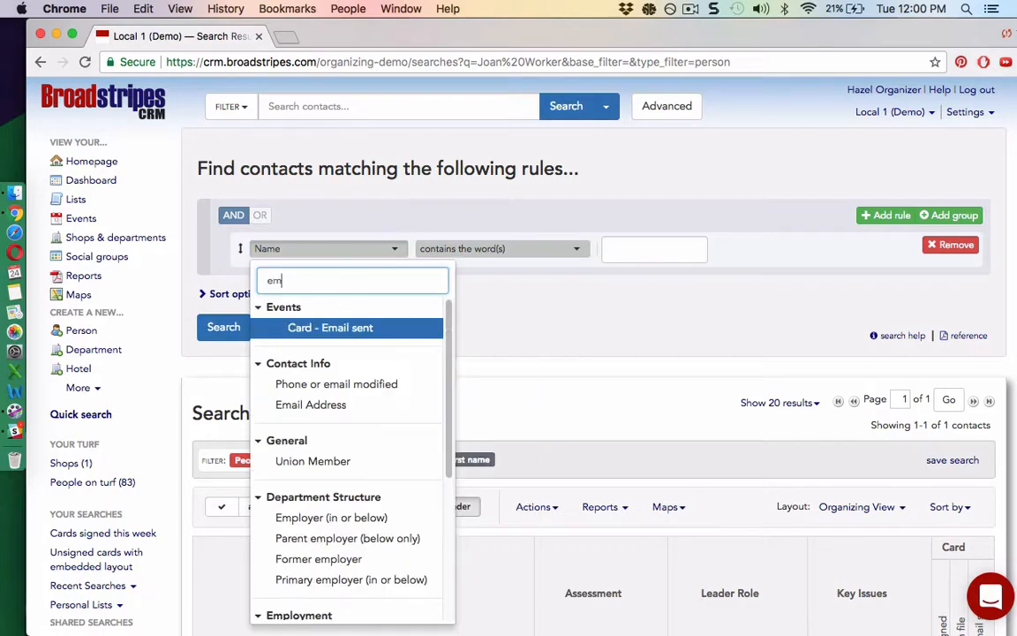
text(ployer)
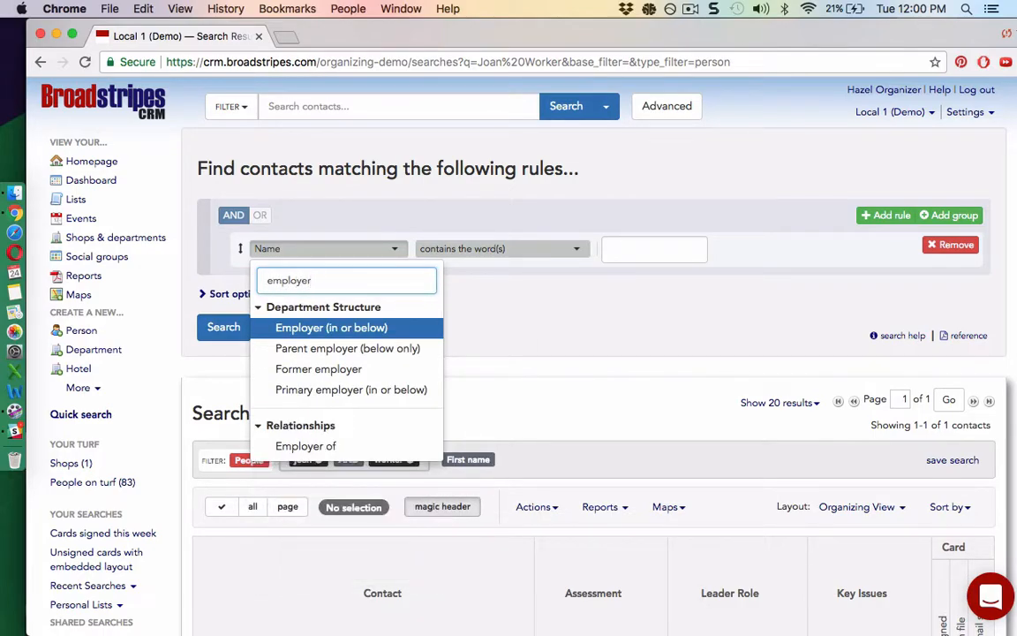
click(404, 336)
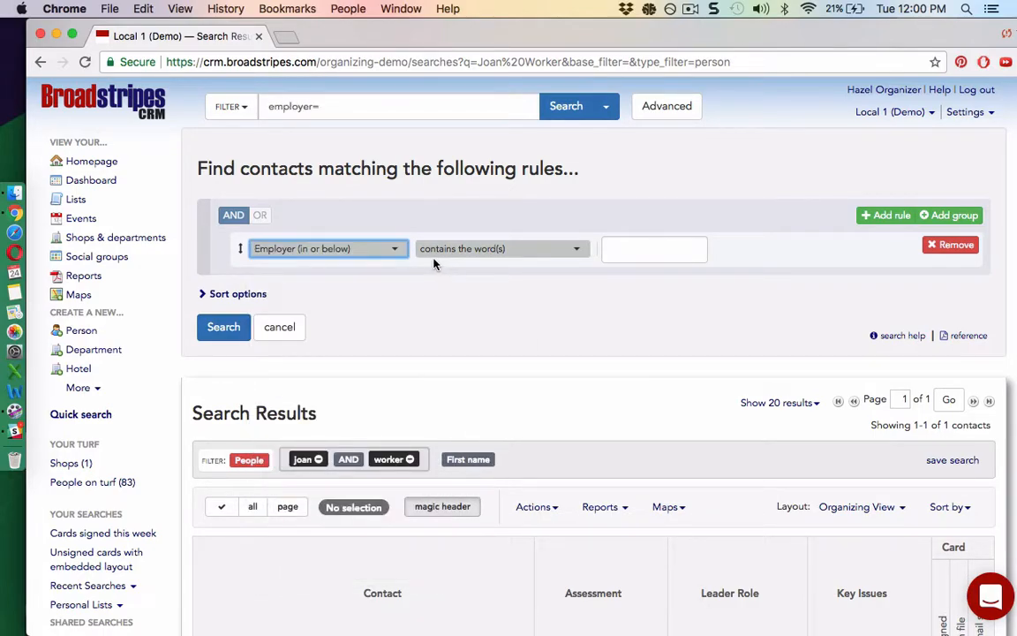
click(624, 252)
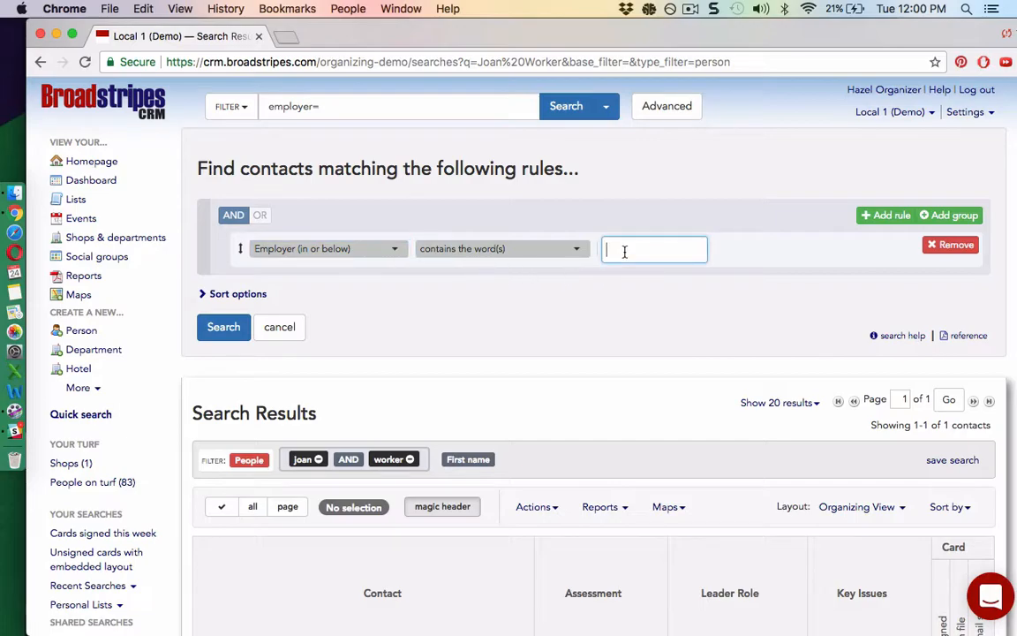
Step: Set the employer value to Deluxe Hotel and search, returning 66 contacts
text(deluxe)
click(641, 274)
click(223, 327)
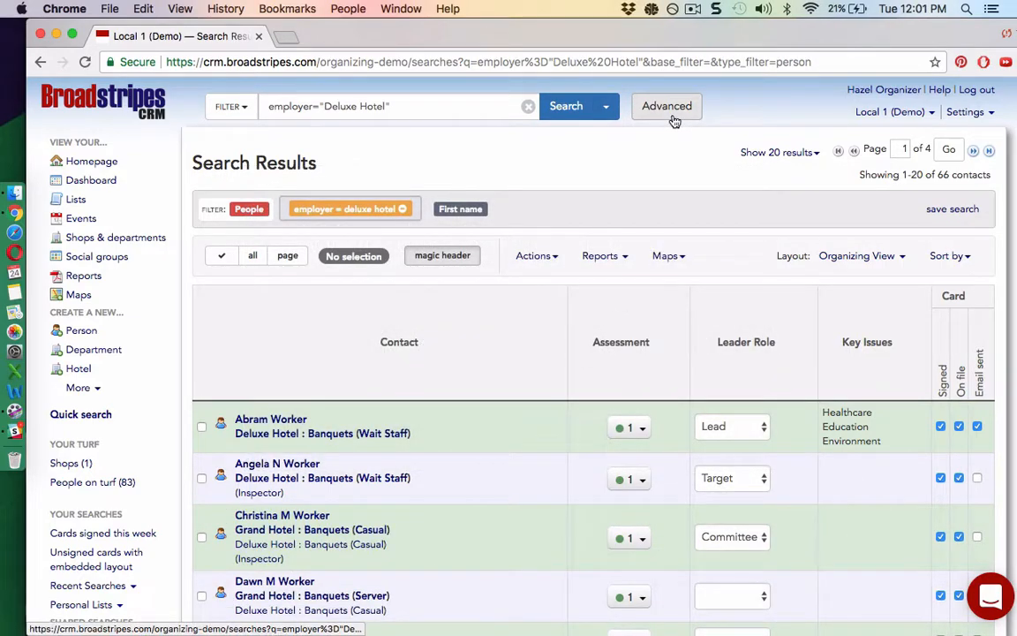
Step: Add a Leadership role rule set to 'has any value' and search, narrowing results to 14 contacts
click(667, 107)
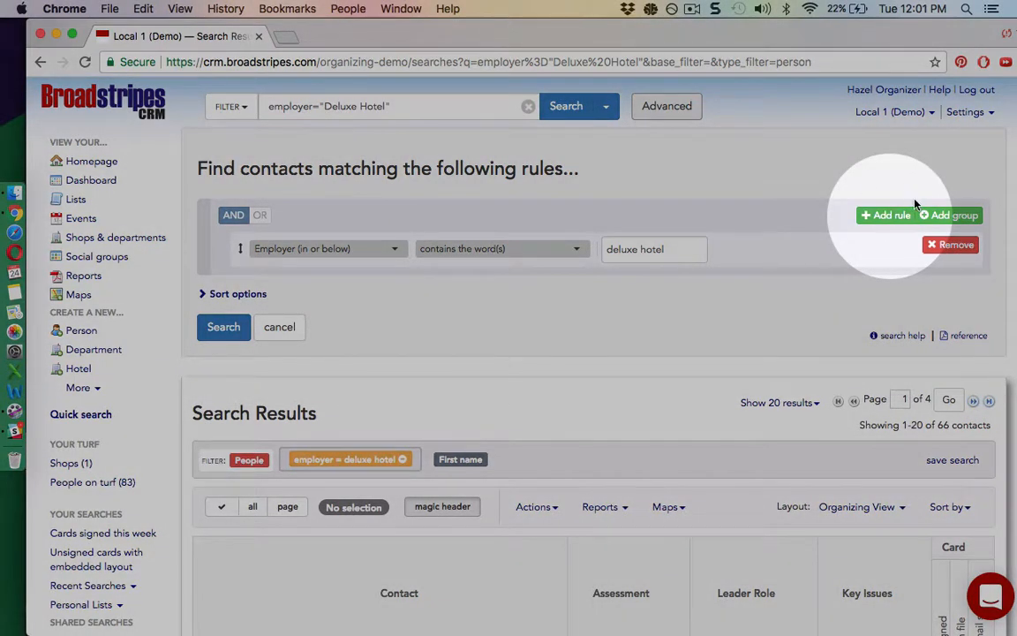
click(885, 220)
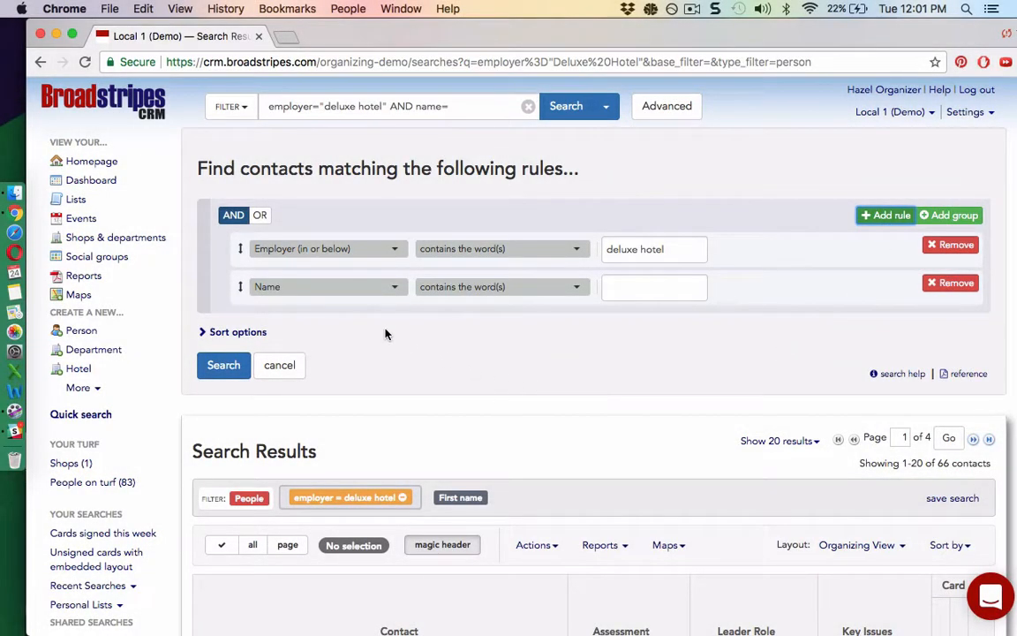
click(386, 291)
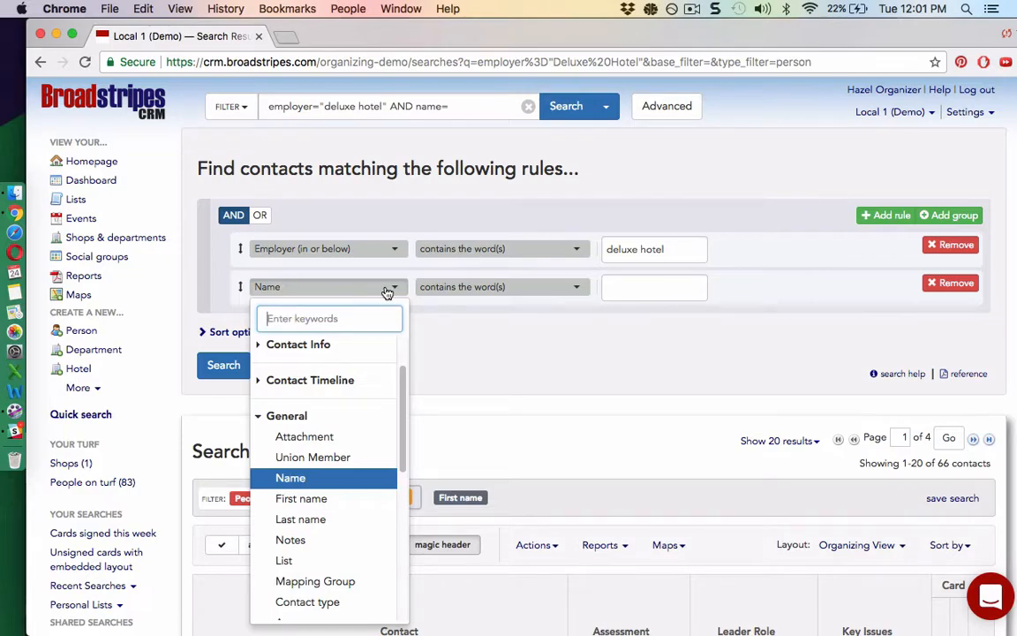
text(leadership)
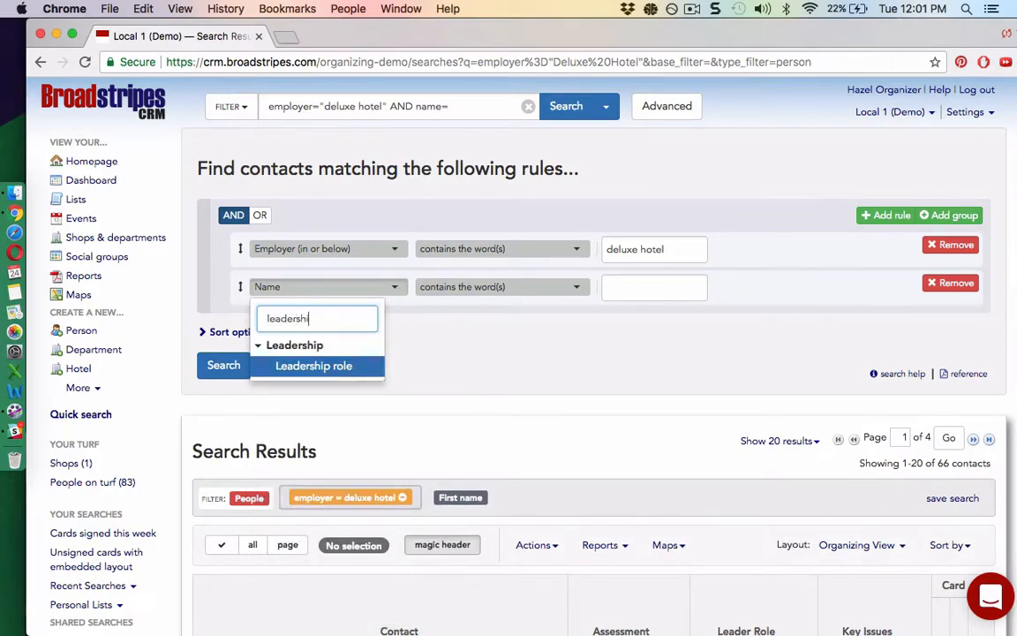
click(366, 369)
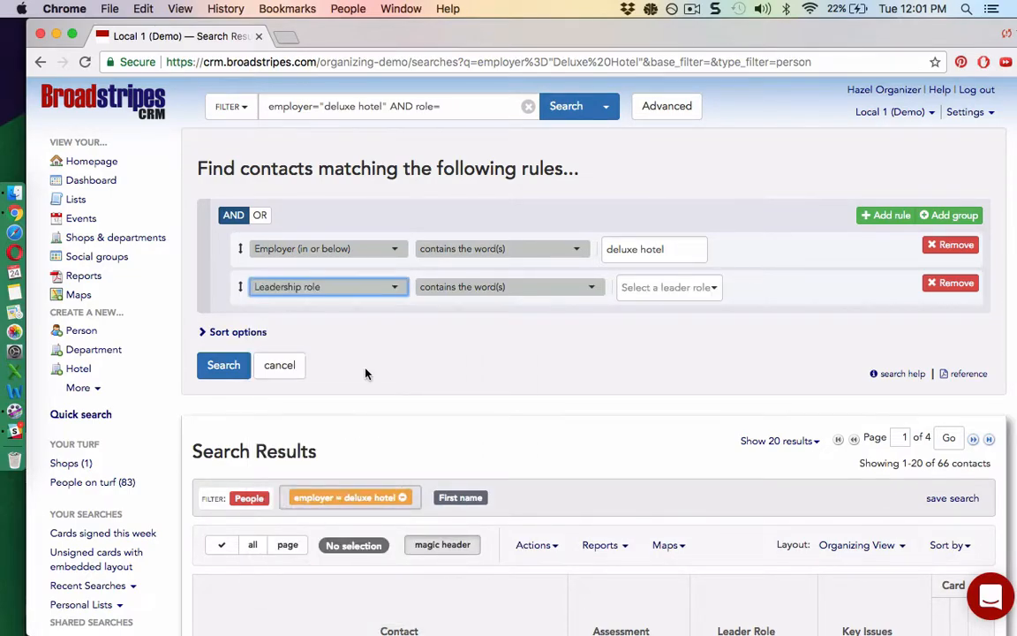
click(585, 288)
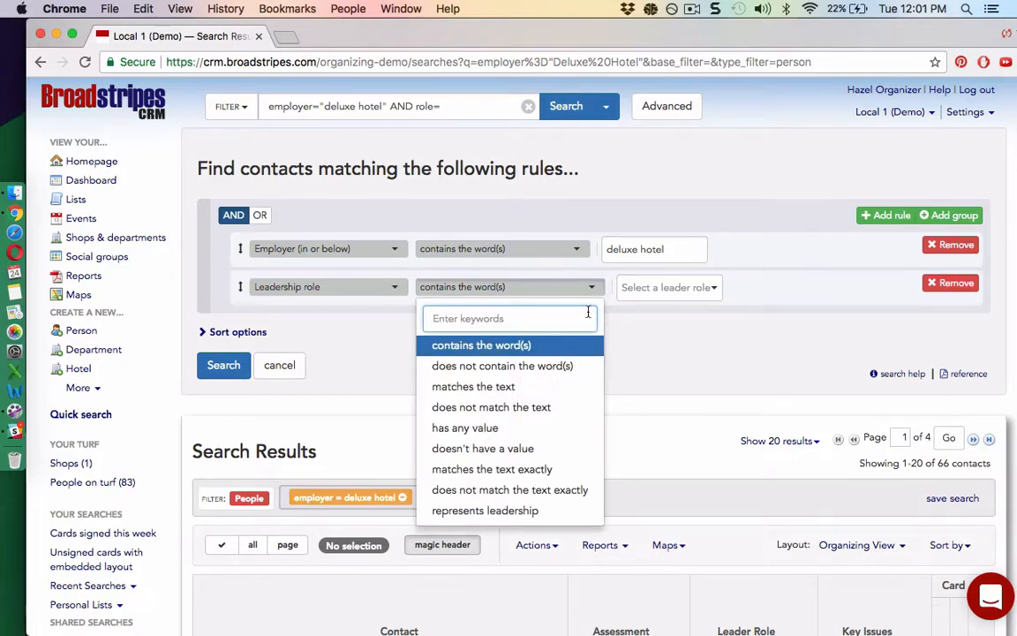
click(465, 429)
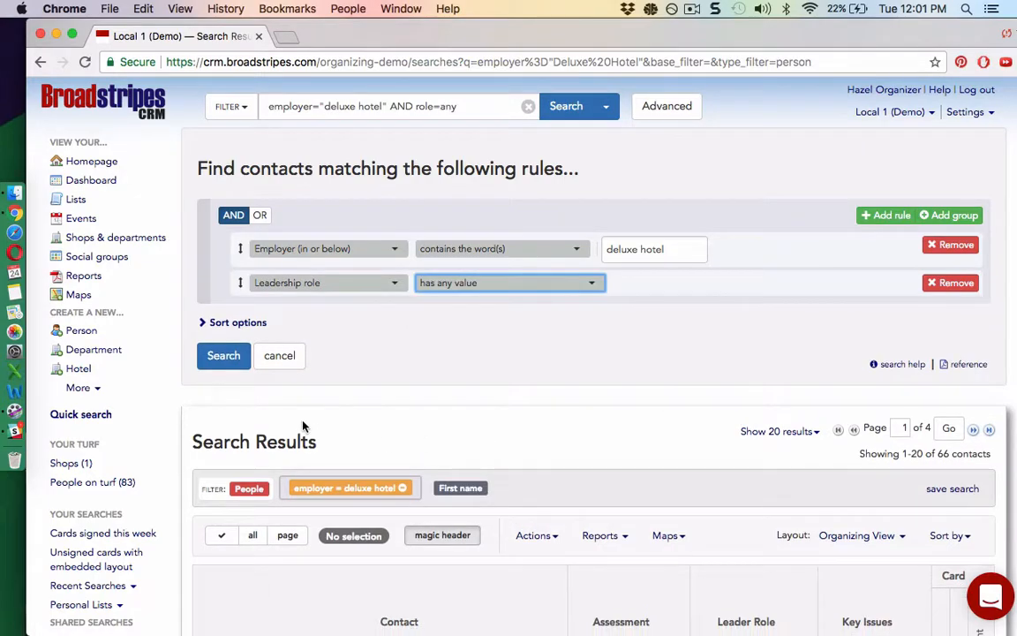
click(224, 356)
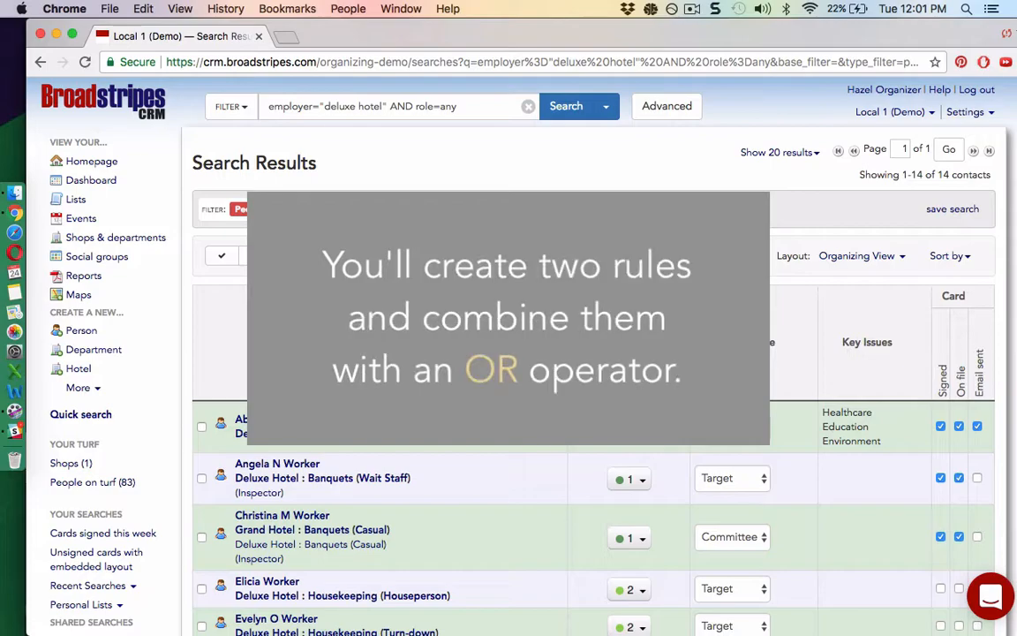
Step: Replace the leadership role rule with a second Employer (in or below) rule for Basic Hotel
click(665, 113)
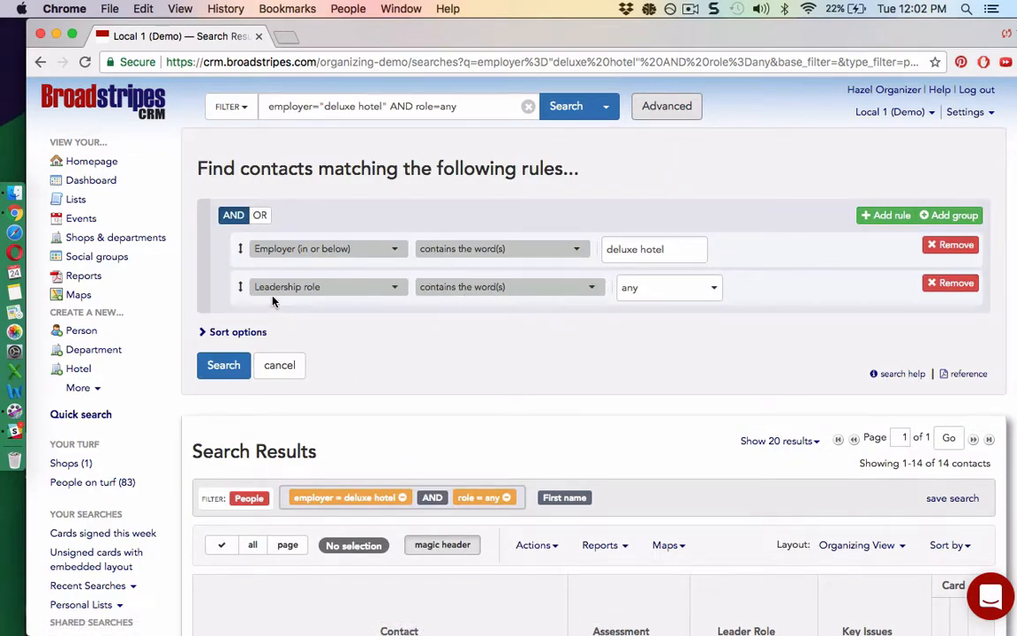
click(950, 283)
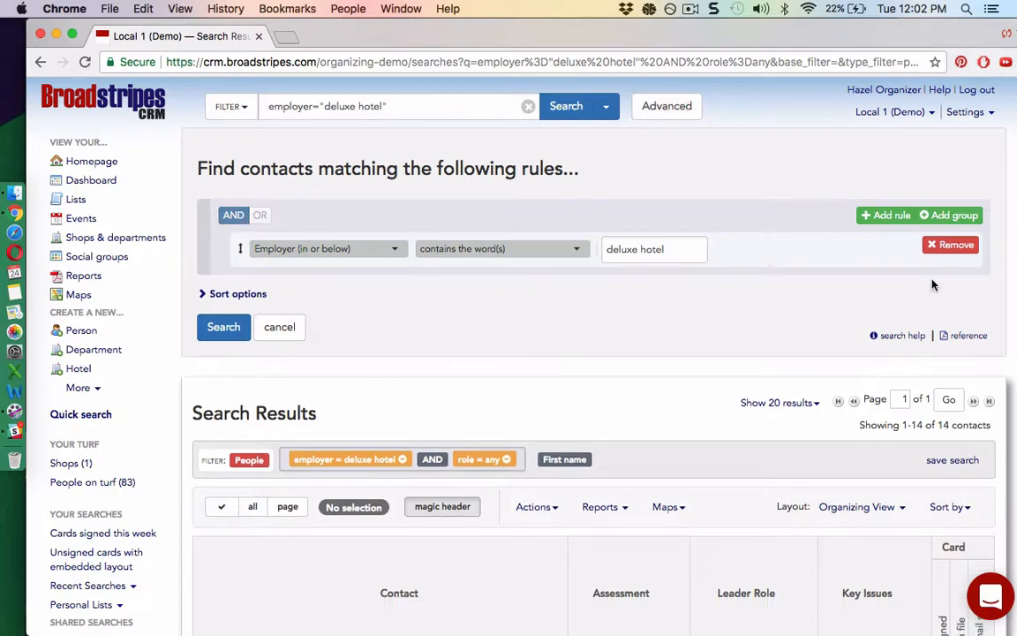
click(884, 221)
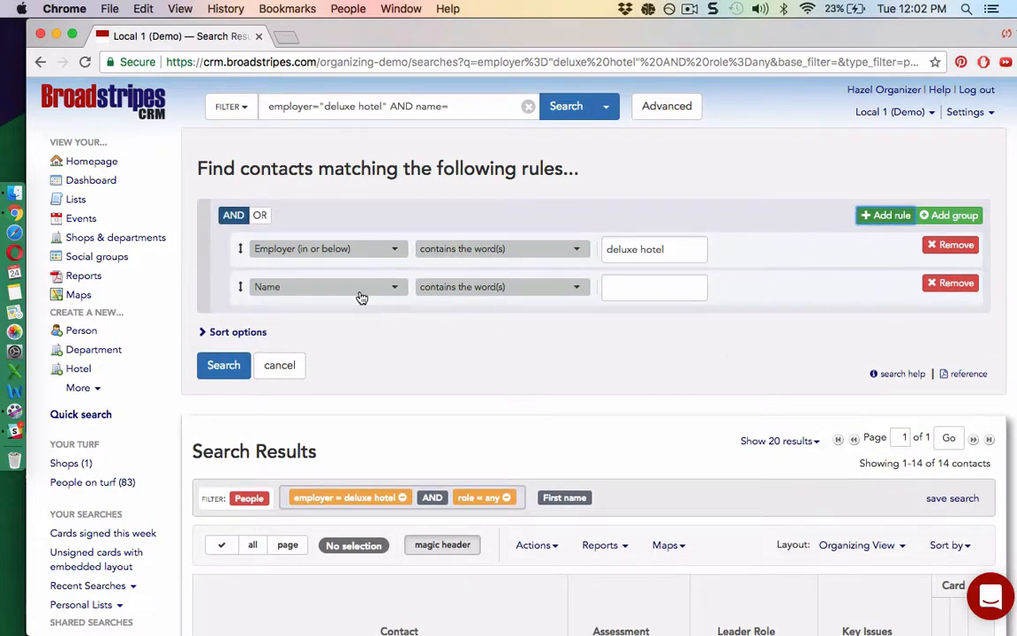
click(361, 297)
text(employer)
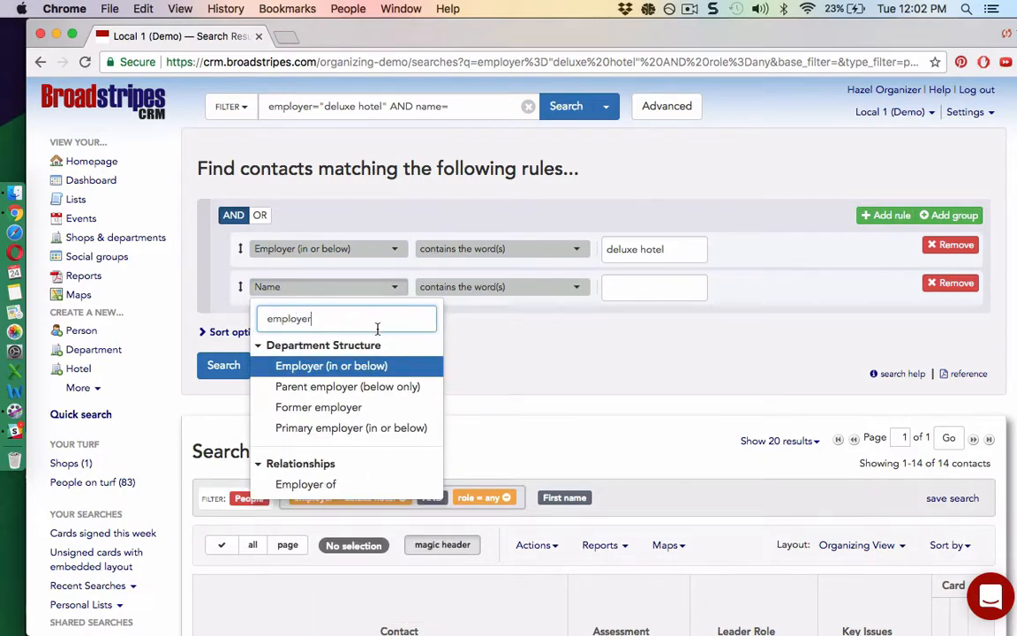
click(409, 365)
click(648, 287)
text(Basic)
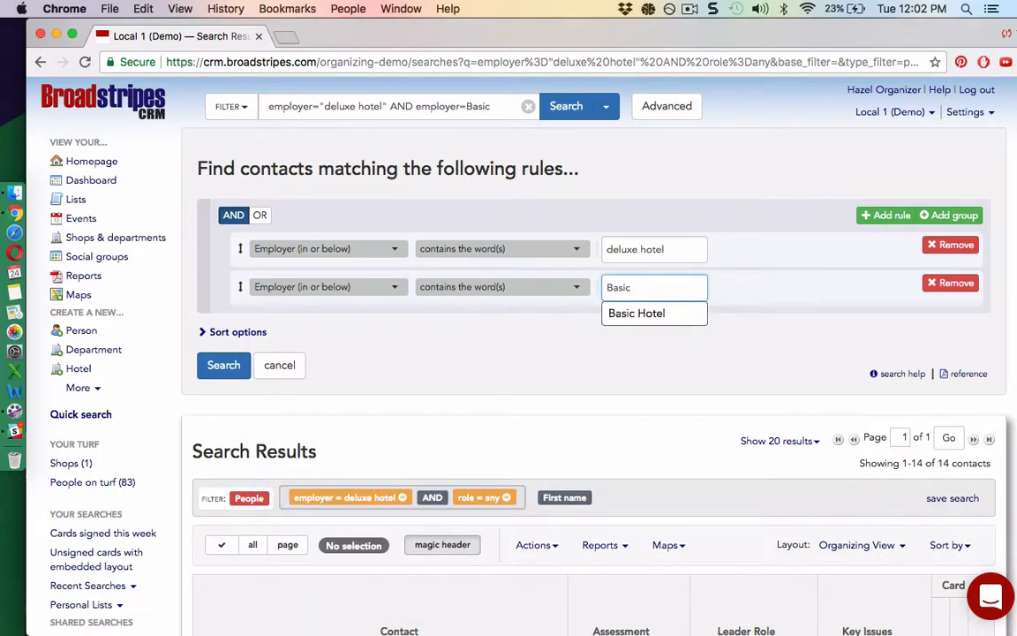
click(636, 312)
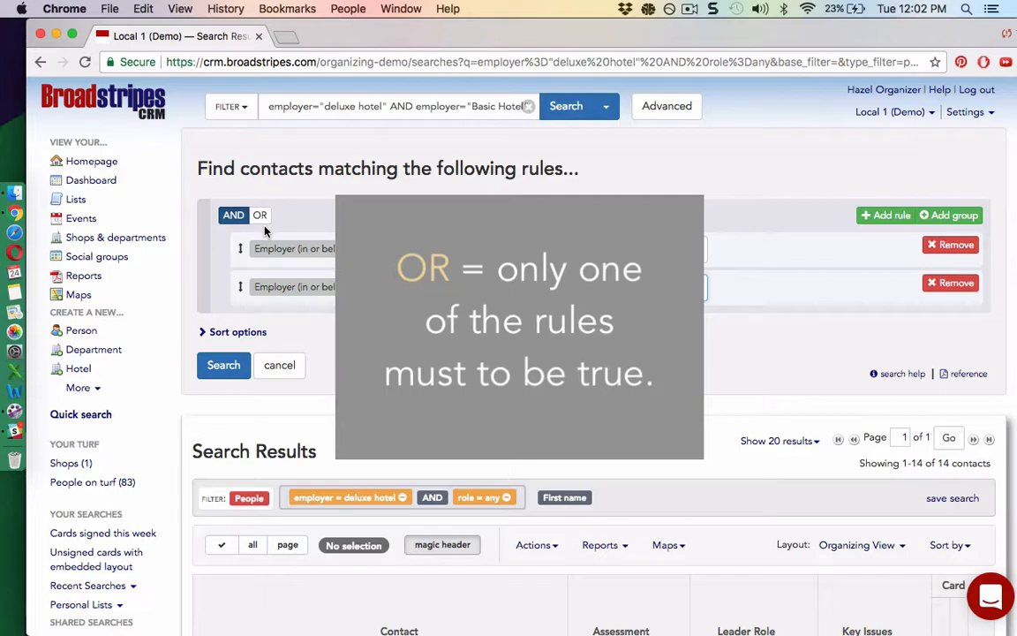
Step: Join the Deluxe Hotel and Basic Hotel employer rules with OR and run the search
click(260, 216)
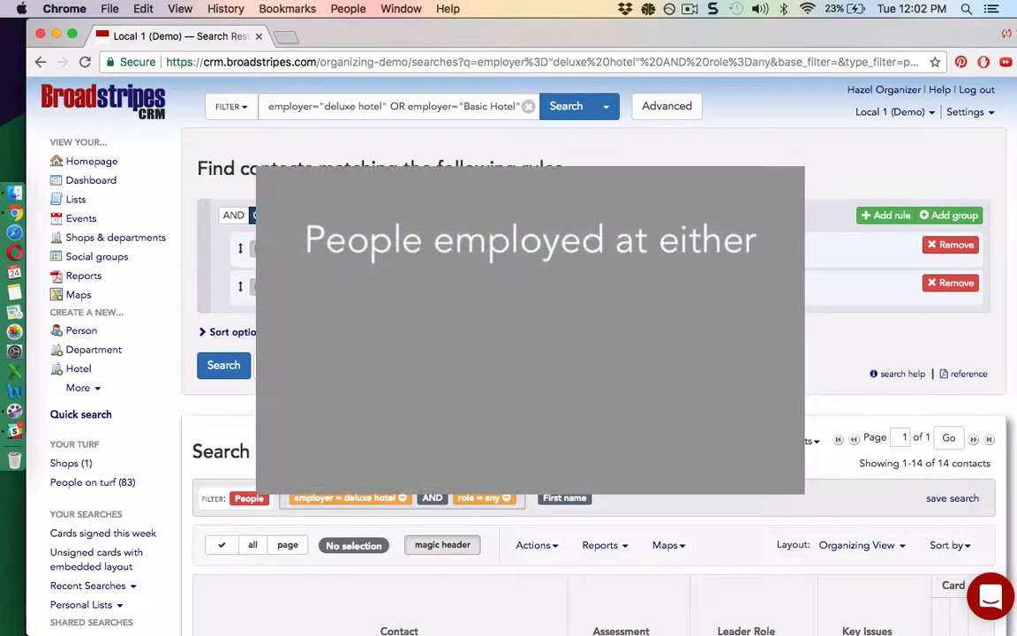
click(233, 215)
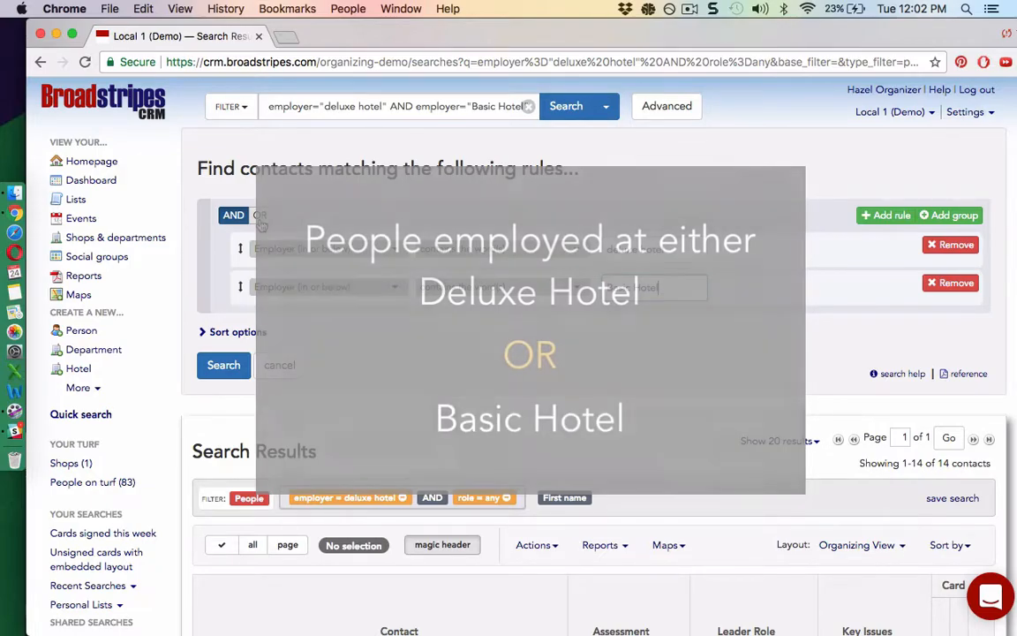
click(260, 222)
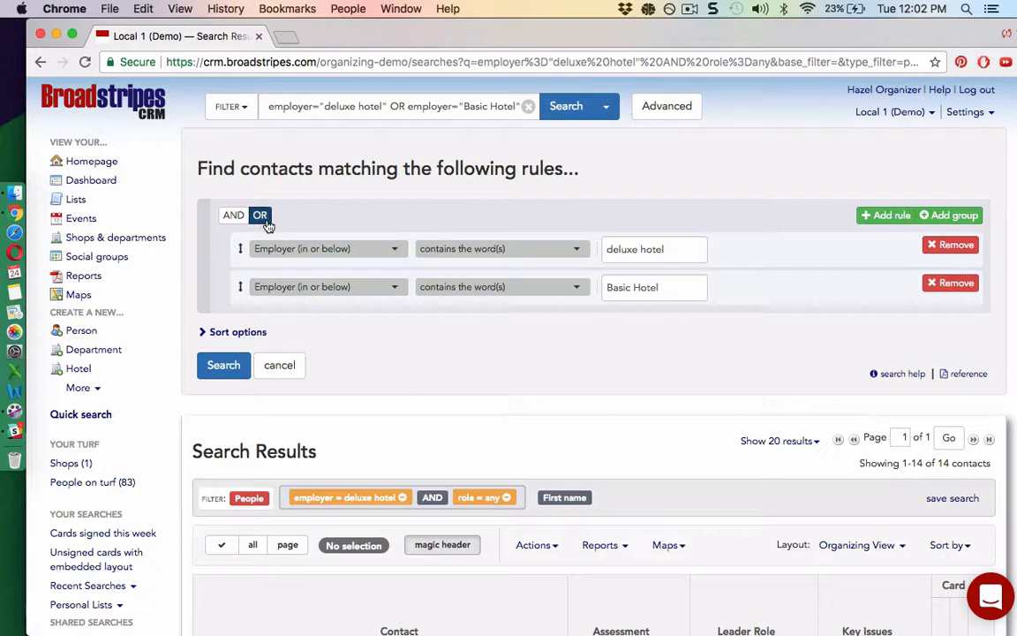
click(225, 366)
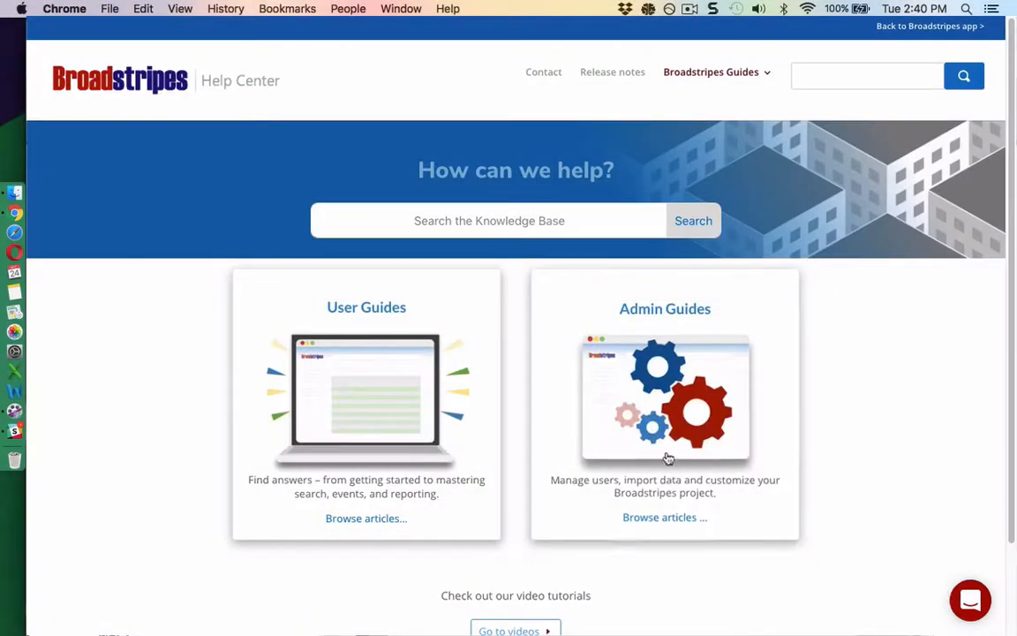
Step: Open the 'Build an advanced search' help article and the Broadstripes Search Reference v1.0 PDF
click(379, 402)
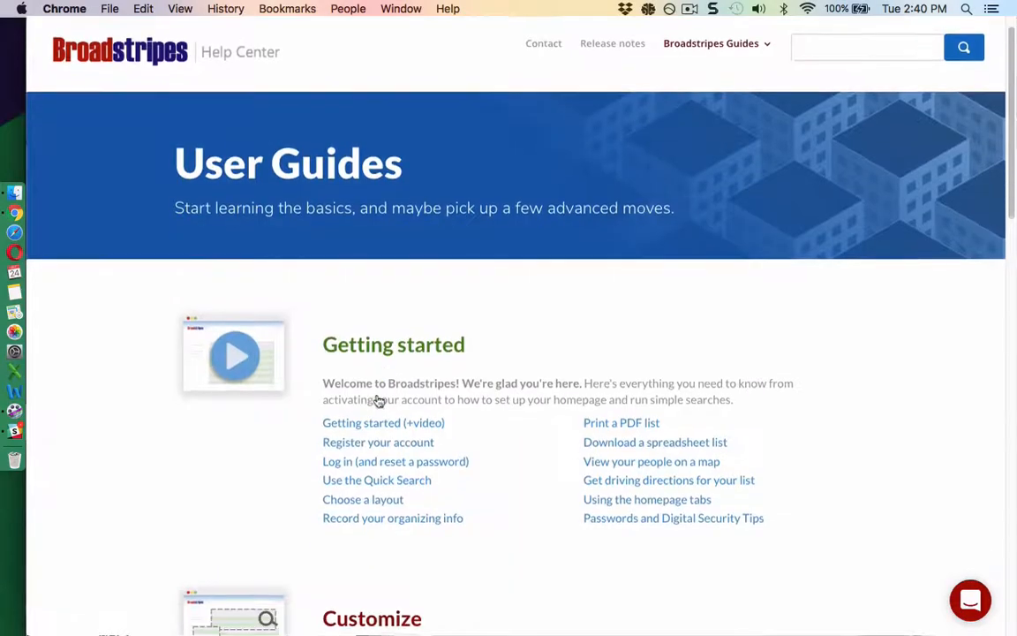
scroll(379, 402, down, 8)
click(386, 404)
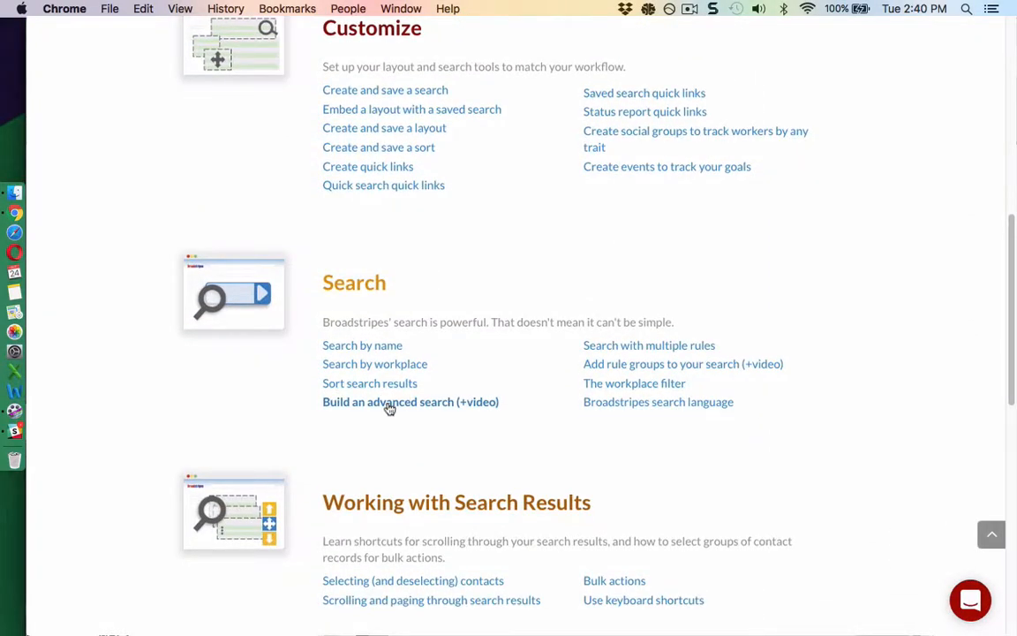
click(756, 320)
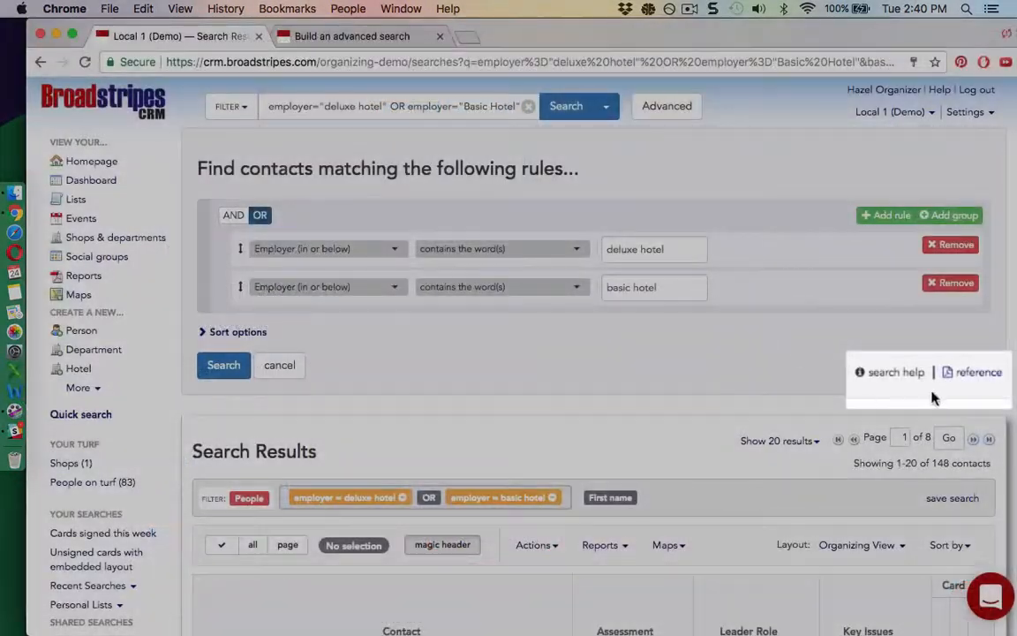
click(956, 378)
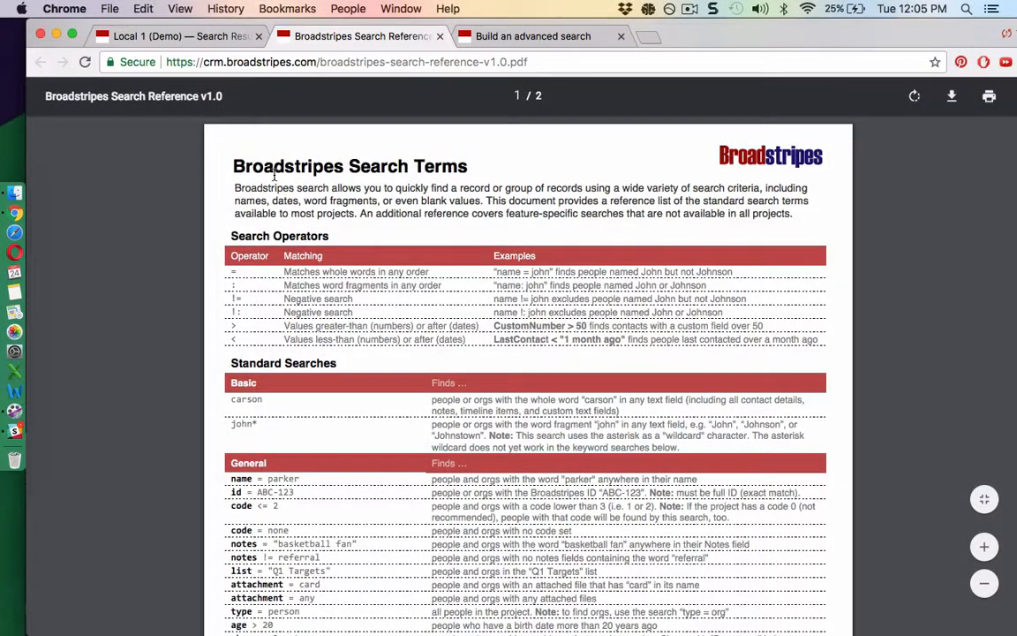